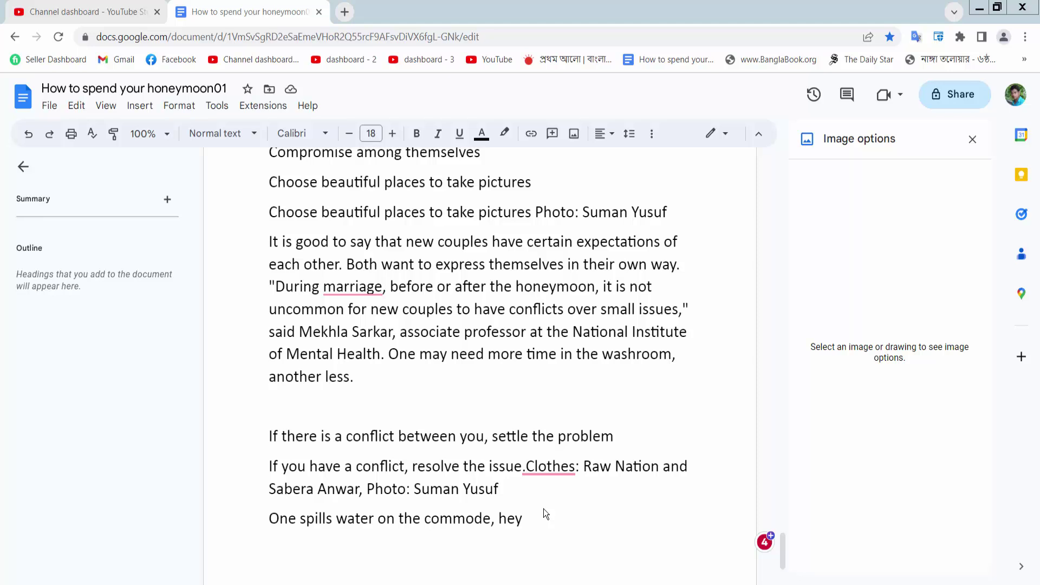
- Place the cursor after "another less." and open the Insert menu's drawing options
{"action": "left_click", "coordinate": [367, 398]}
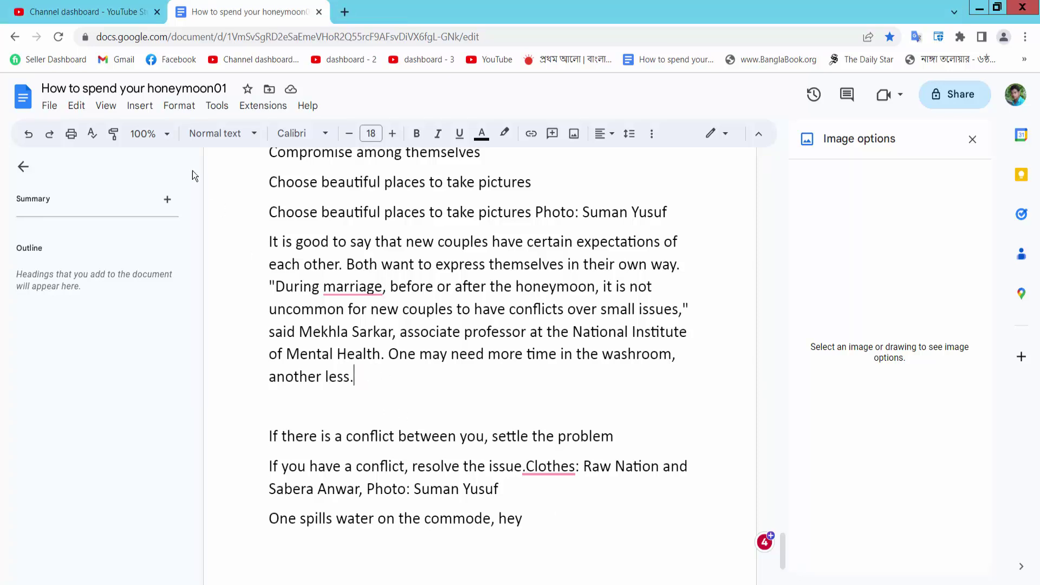
{"action": "left_click", "coordinate": [140, 106]}
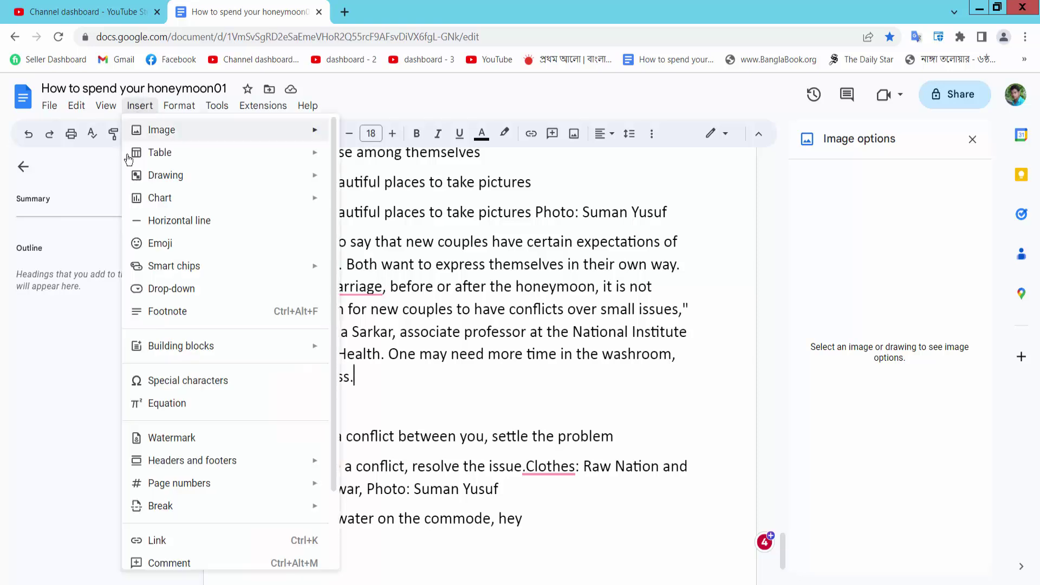
{"action": "mouse_move", "coordinate": [166, 174]}
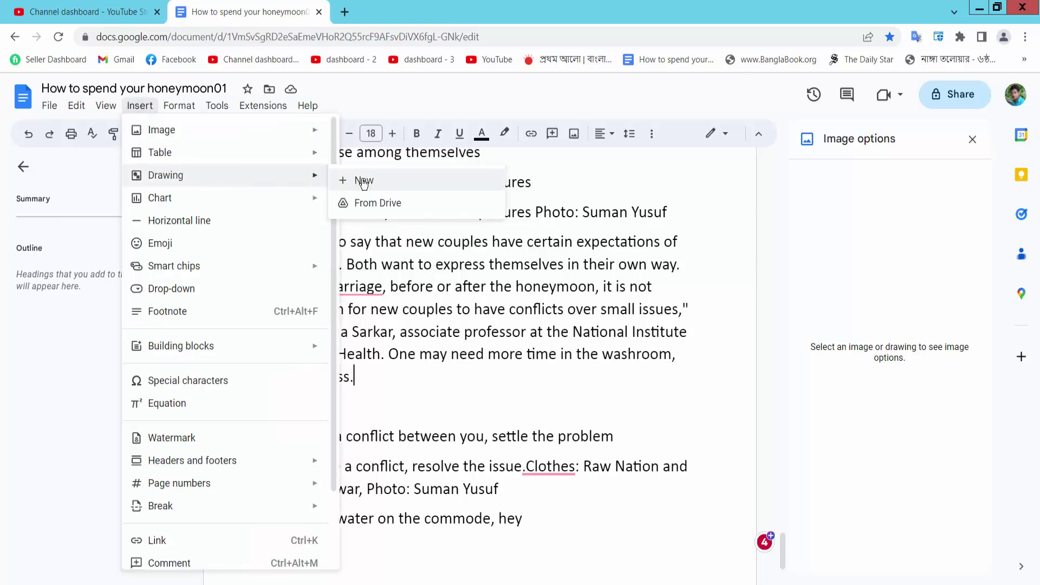
- Start a new drawing and draw a text box on the canvas
{"action": "left_click", "coordinate": [364, 180]}
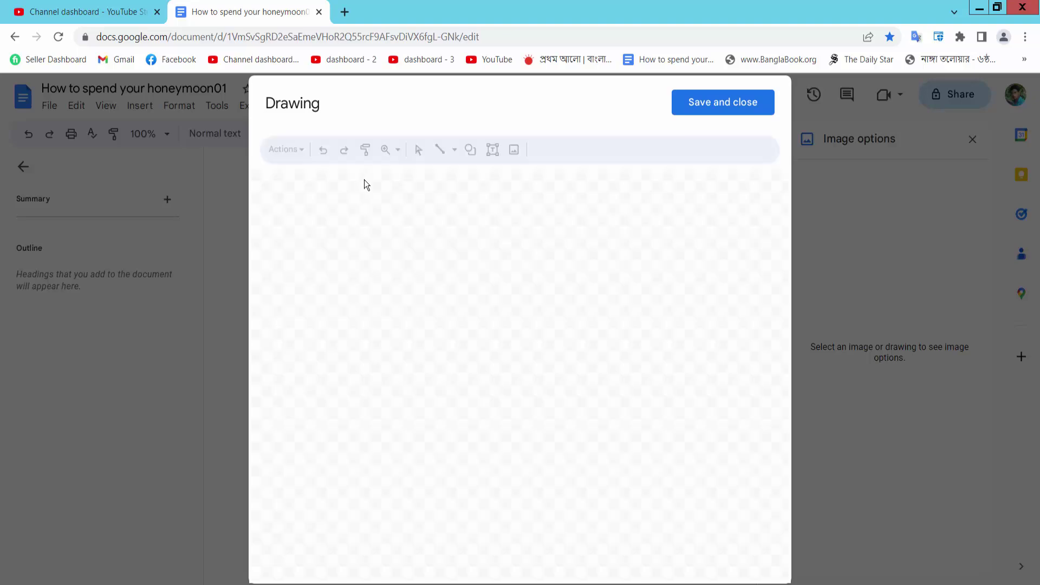
{"action": "left_click", "coordinate": [493, 151]}
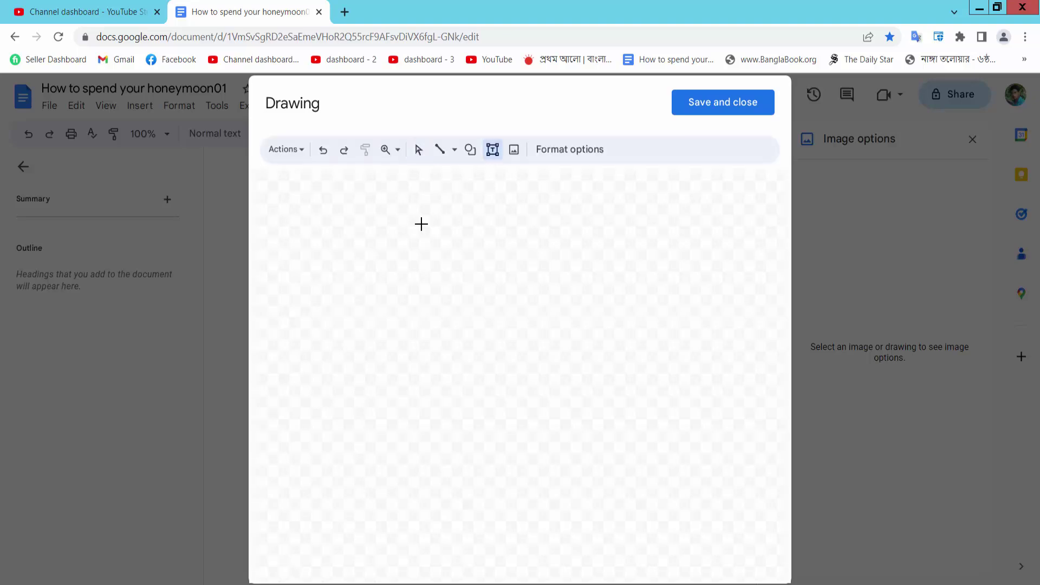
{"action": "left_click_drag", "start_coordinate": [388, 235], "coordinate": [571, 324]}
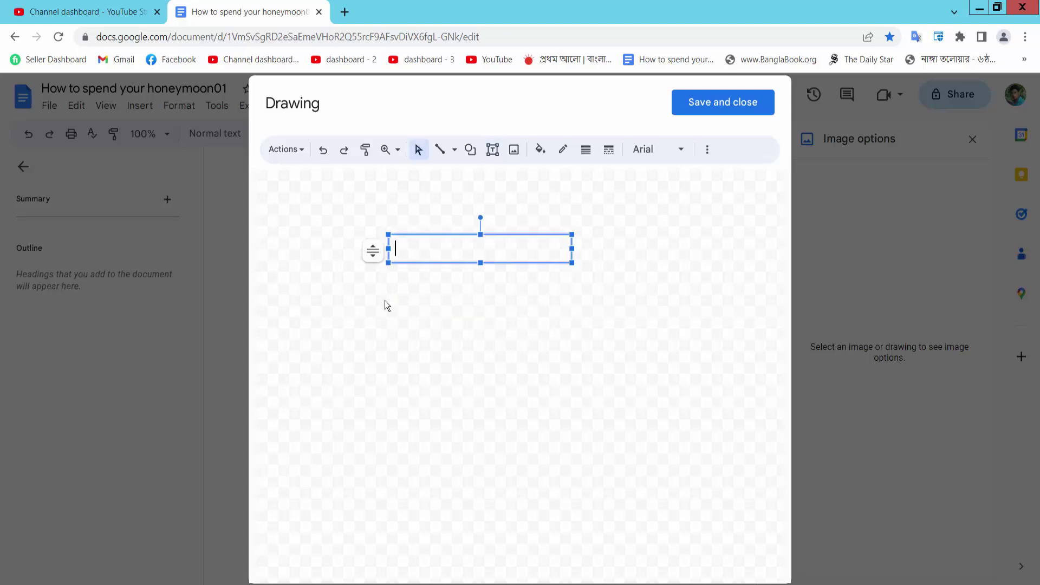
- Set the text box to Do not auto-fit and enlarge it taller and wider
{"action": "left_click", "coordinate": [373, 254]}
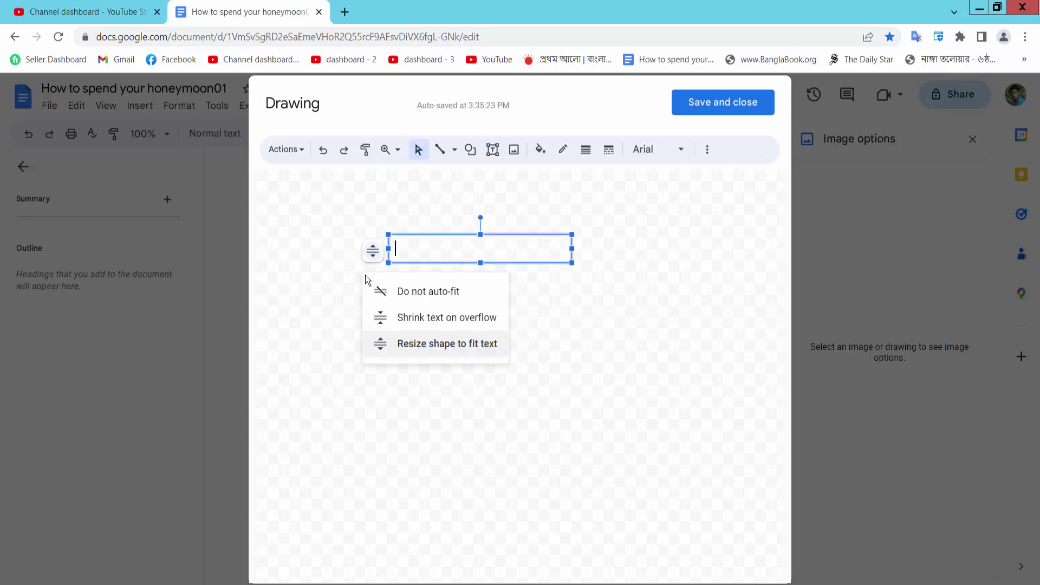
{"action": "left_click", "coordinate": [435, 291]}
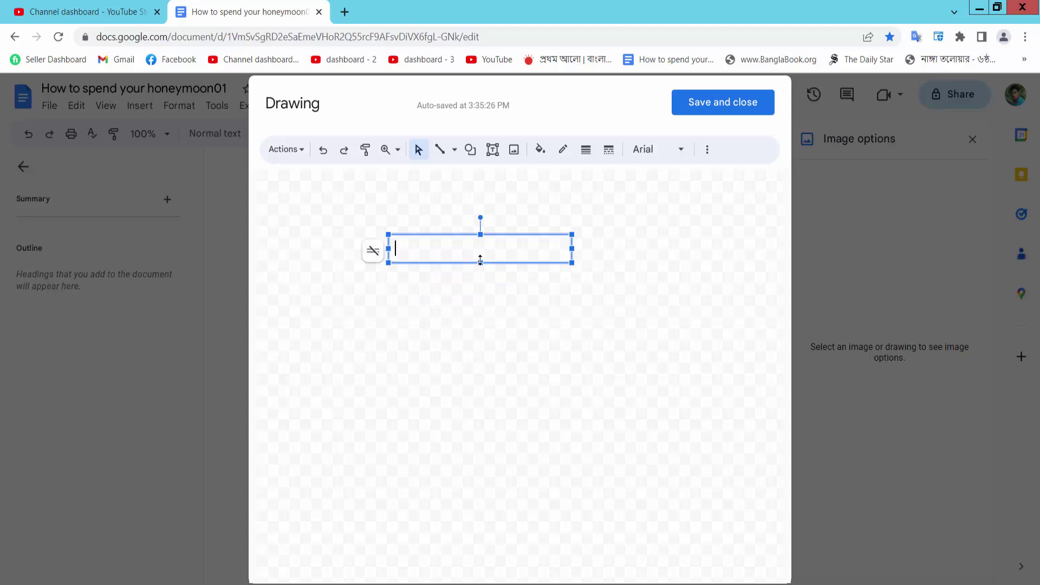
{"action": "left_click_drag", "start_coordinate": [480, 261], "coordinate": [480, 345]}
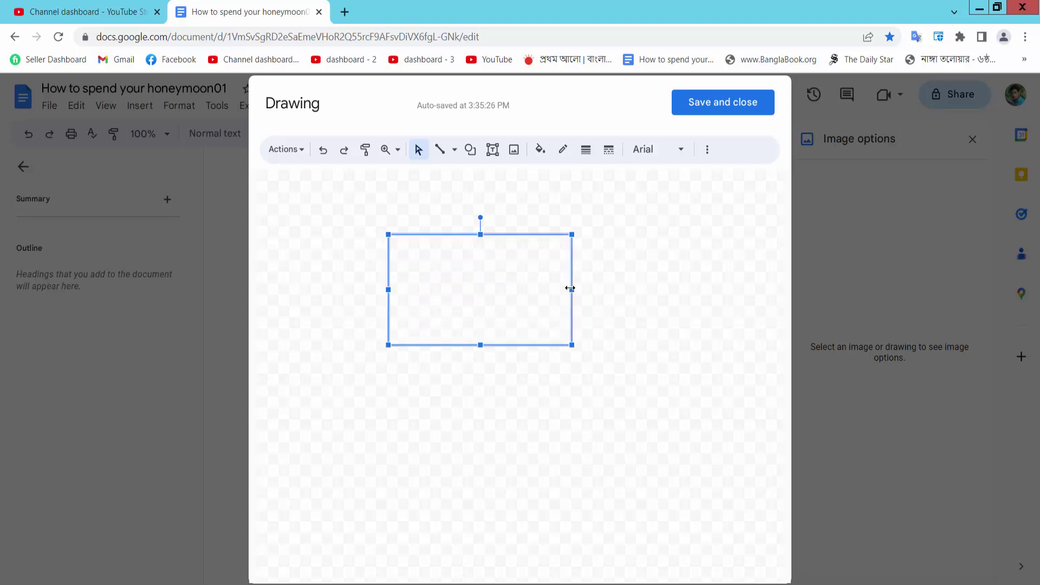
{"action": "left_click_drag", "start_coordinate": [573, 289], "coordinate": [638, 290]}
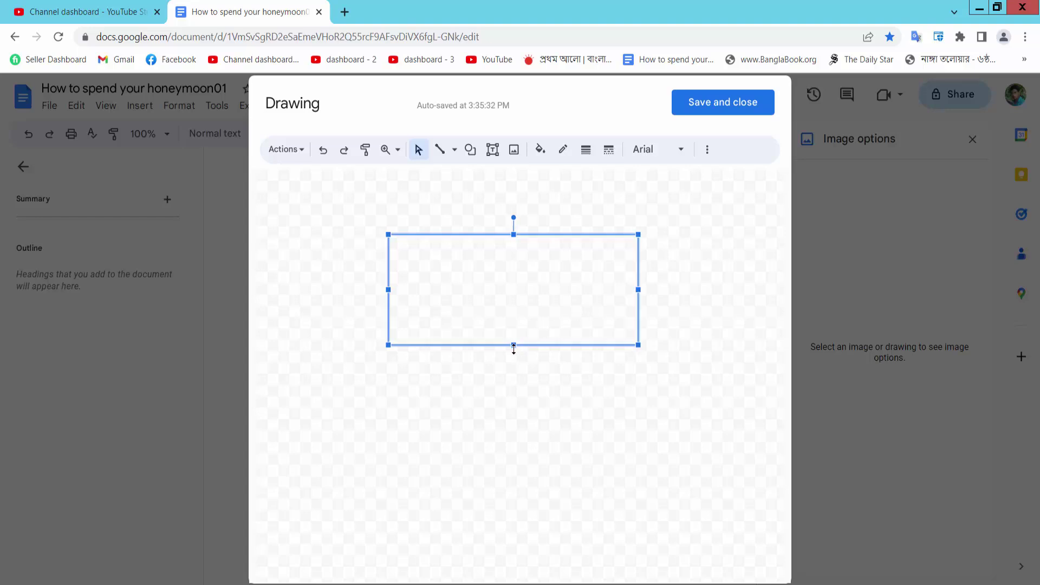
{"action": "left_click_drag", "start_coordinate": [514, 346], "coordinate": [514, 371]}
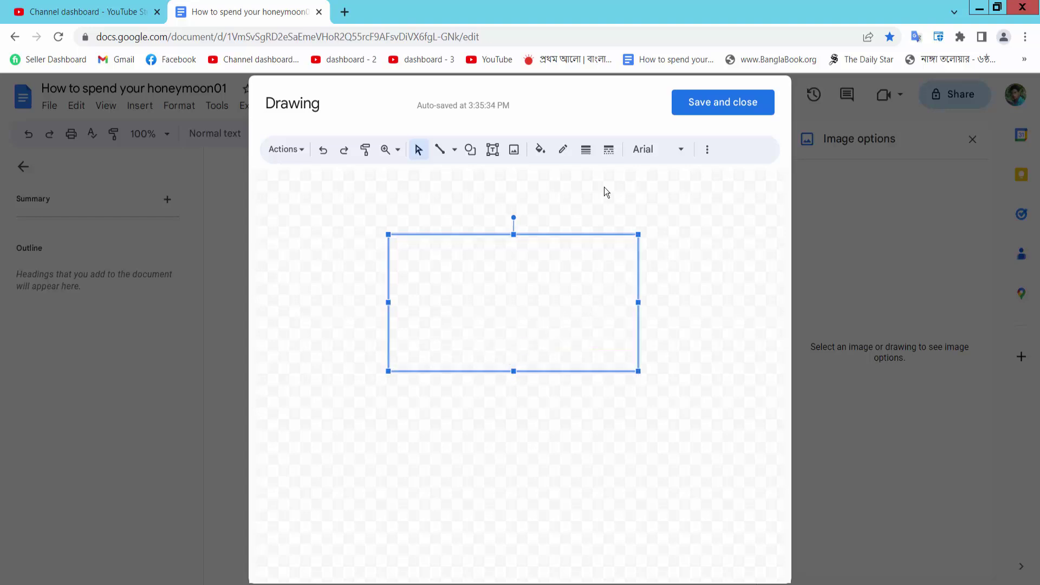
- Set the text box border weight to thick, border colour magenta, fill colour blue
{"action": "left_click", "coordinate": [587, 150]}
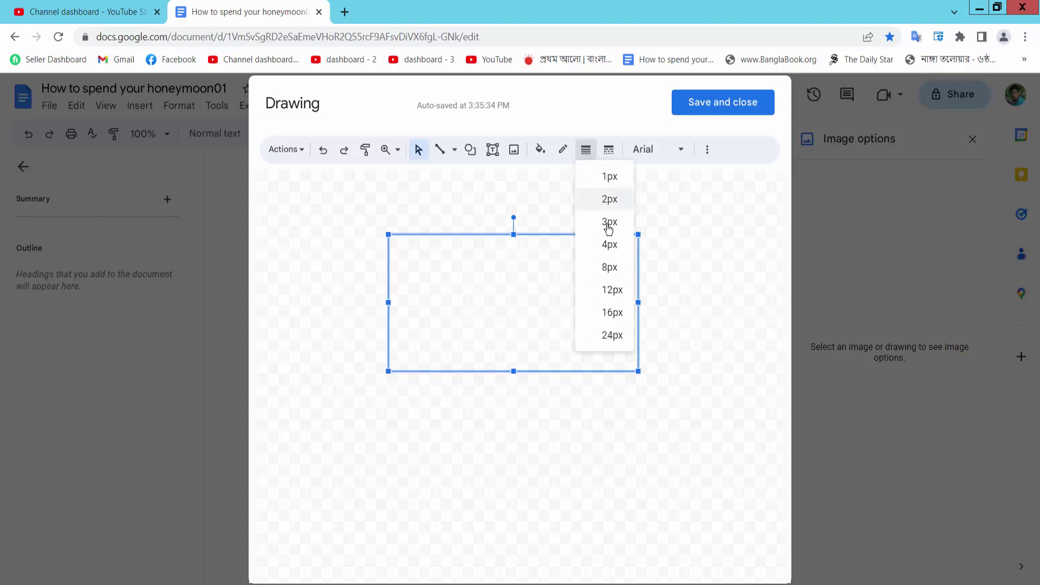
{"action": "left_click", "coordinate": [608, 246]}
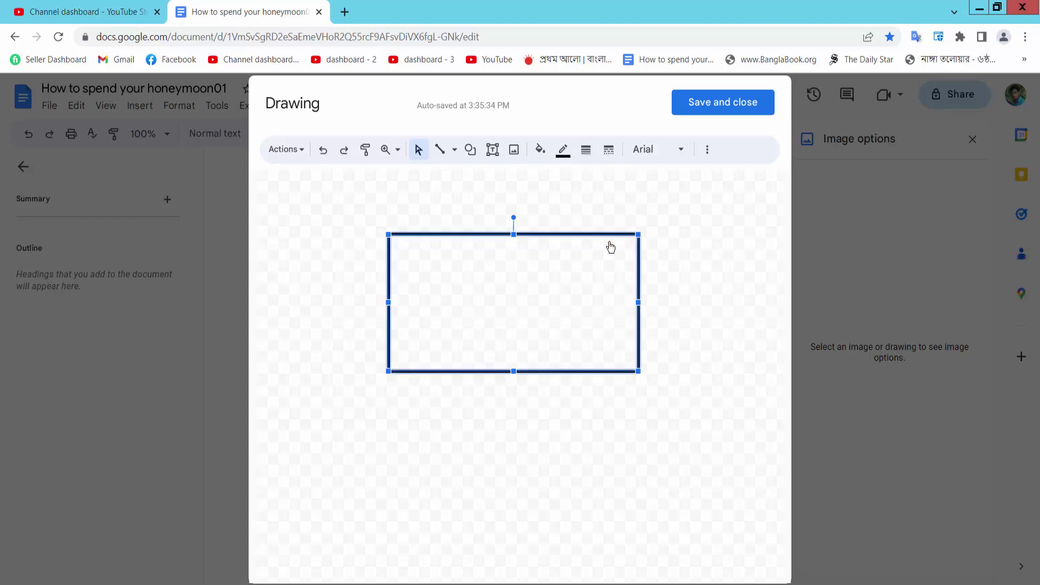
{"action": "left_click", "coordinate": [563, 150]}
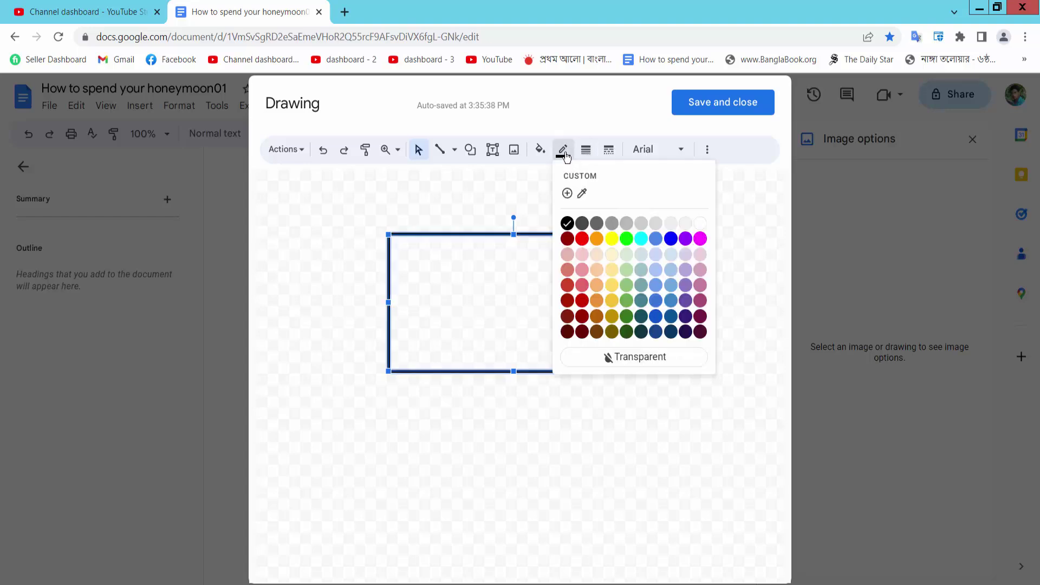
{"action": "left_click", "coordinate": [700, 238]}
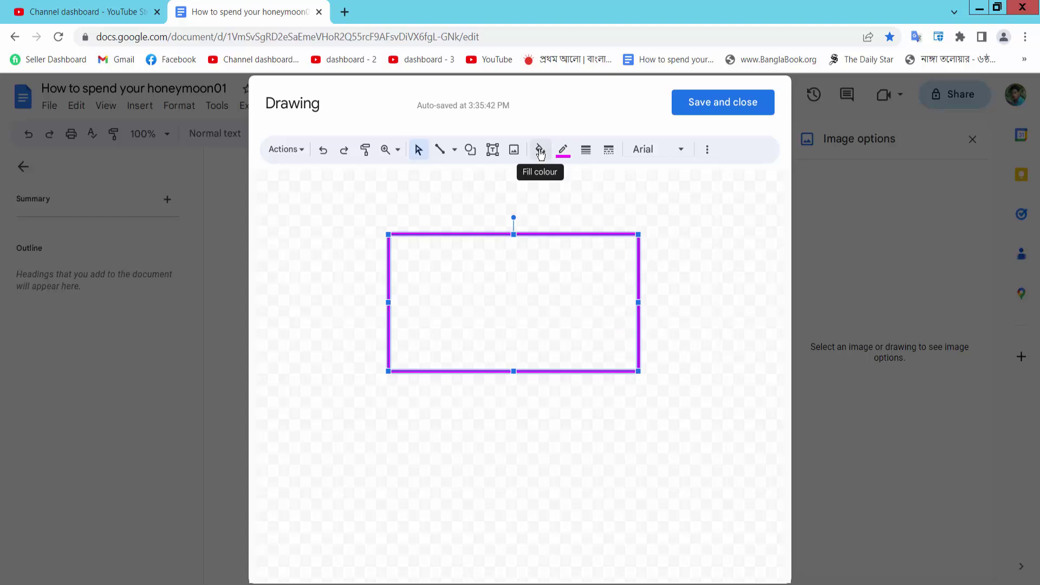
{"action": "left_click", "coordinate": [541, 150]}
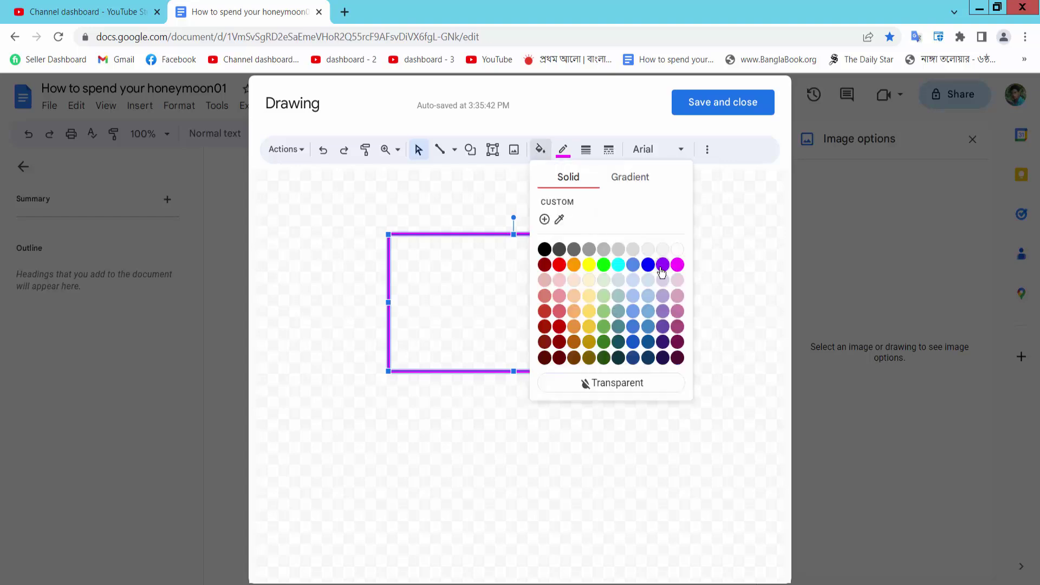
{"action": "left_click", "coordinate": [634, 327]}
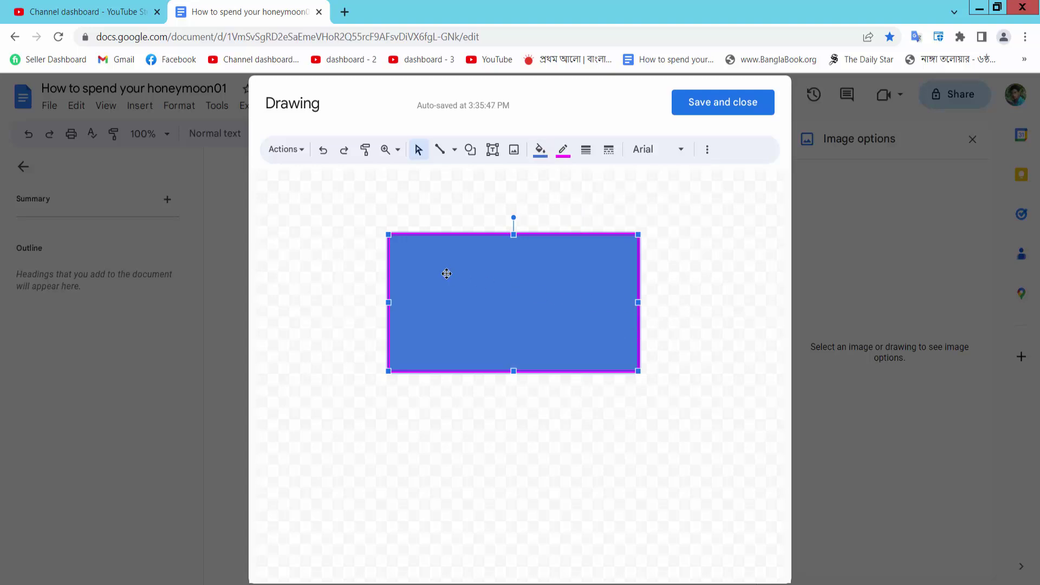
- Set the box's text colour to white and enter 'Type text' inside it
{"action": "double_click", "coordinate": [425, 264]}
{"action": "left_click", "coordinate": [708, 150]}
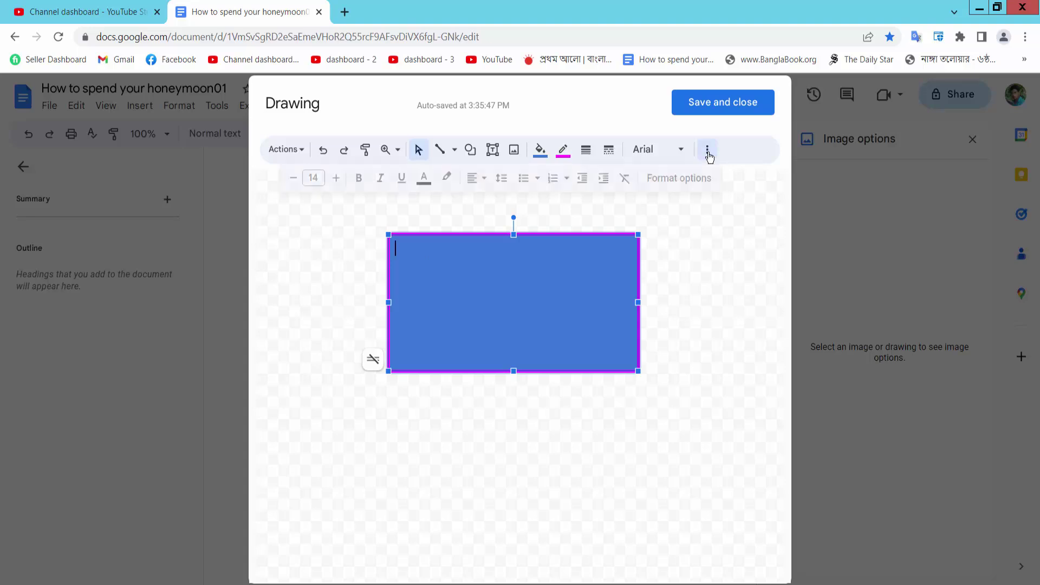
{"action": "left_click", "coordinate": [424, 178]}
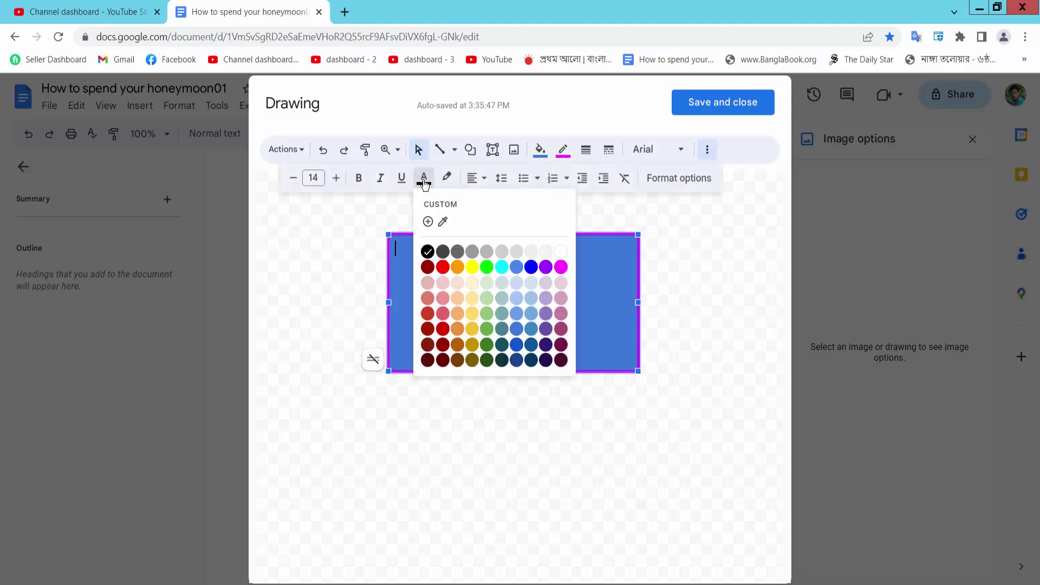
{"action": "left_click", "coordinate": [560, 251]}
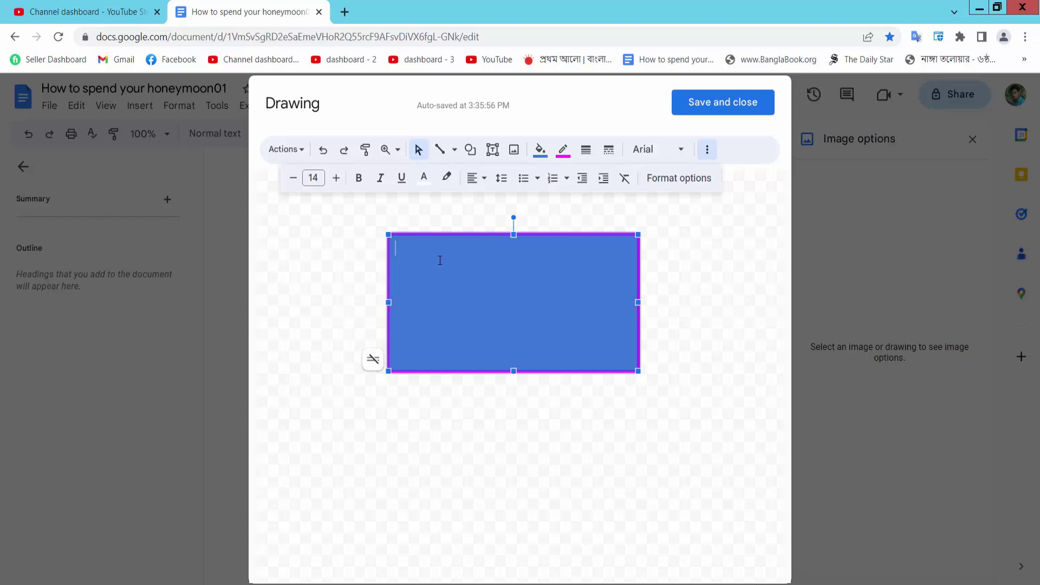
{"action": "type", "text": "type text"}
{"action": "left_click", "coordinate": [509, 458]}
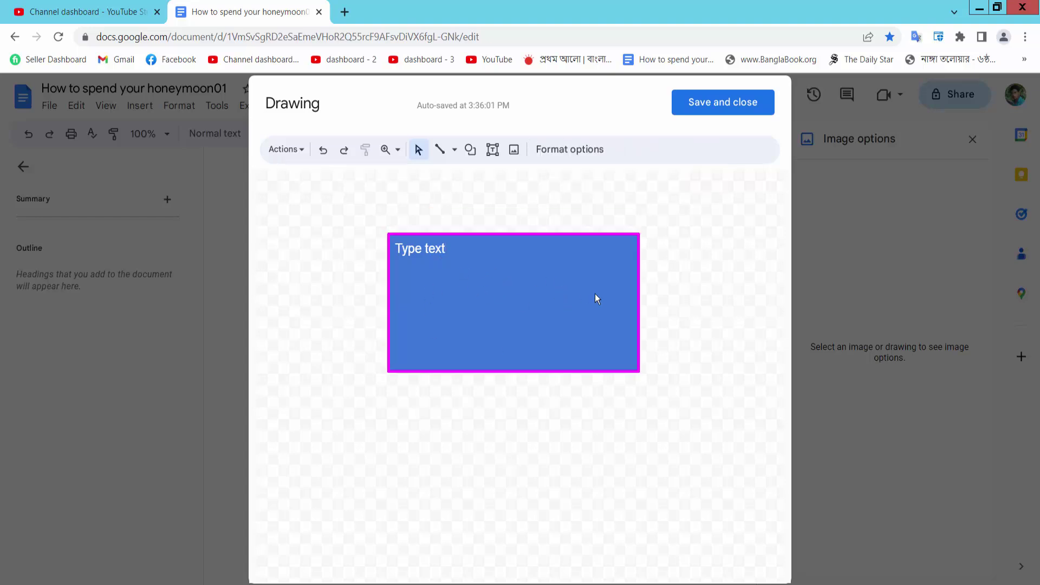
- Save and close the drawing, set Wrap text, and drag it into the paragraph
{"action": "left_click", "coordinate": [723, 103]}
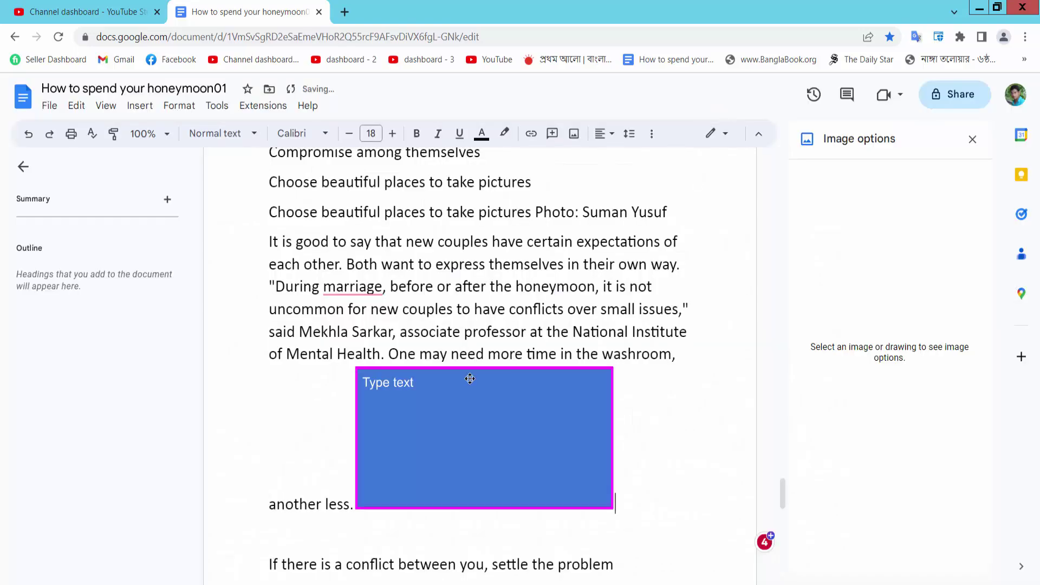
{"action": "left_click", "coordinate": [421, 401]}
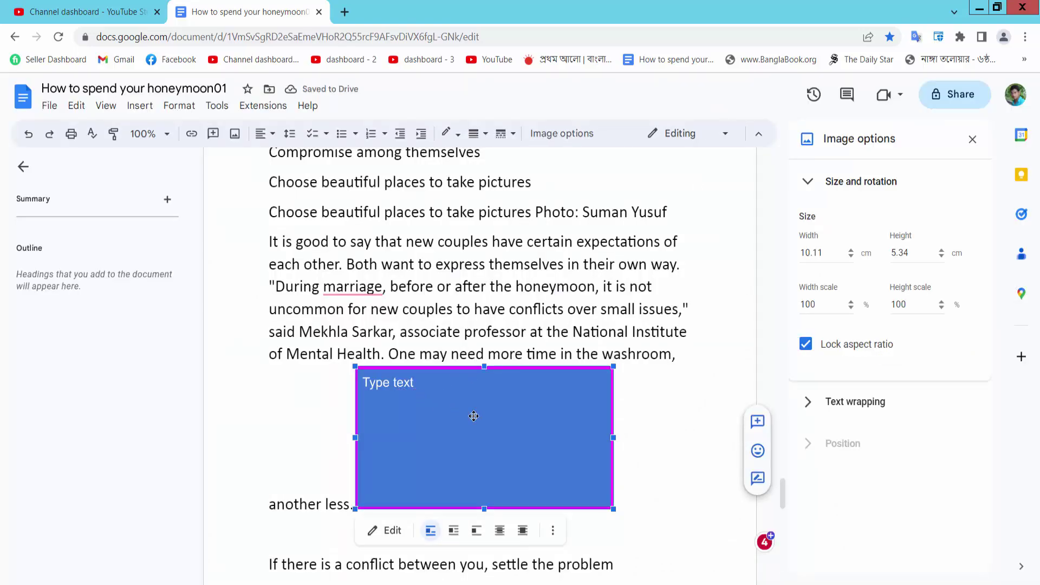
{"action": "left_click_drag", "start_coordinate": [477, 393], "coordinate": [485, 413]}
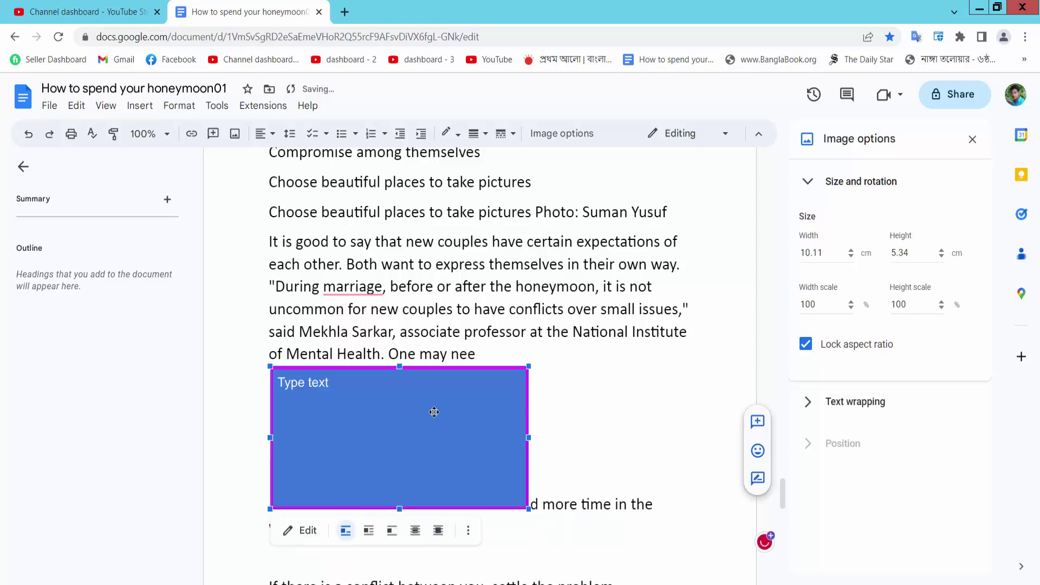
{"action": "left_click", "coordinate": [368, 532]}
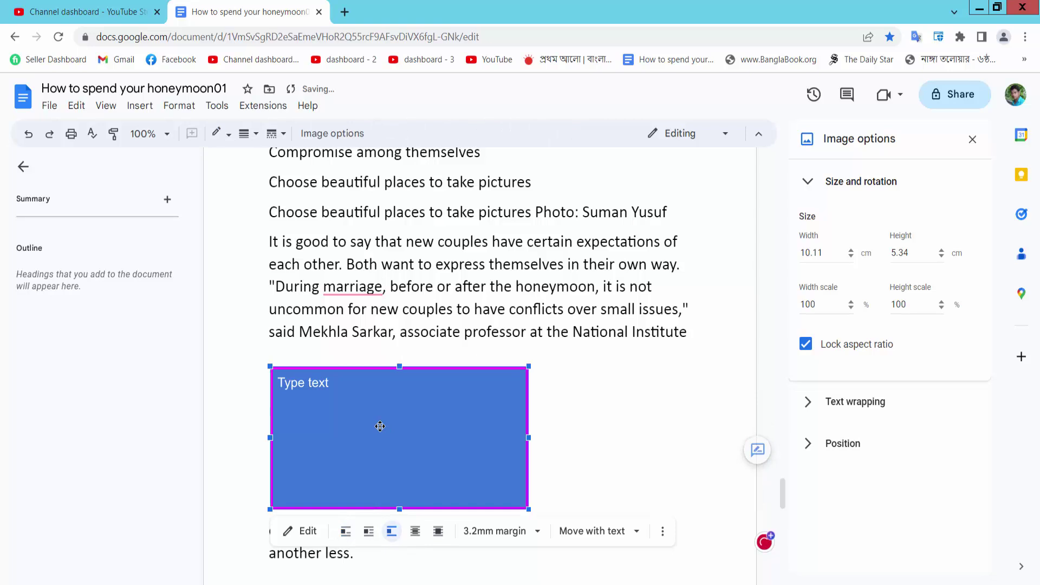
{"action": "left_click_drag", "start_coordinate": [378, 427], "coordinate": [559, 429]}
{"action": "scroll", "coordinate": [675, 406], "scroll_direction": "down", "scroll_amount": 1}
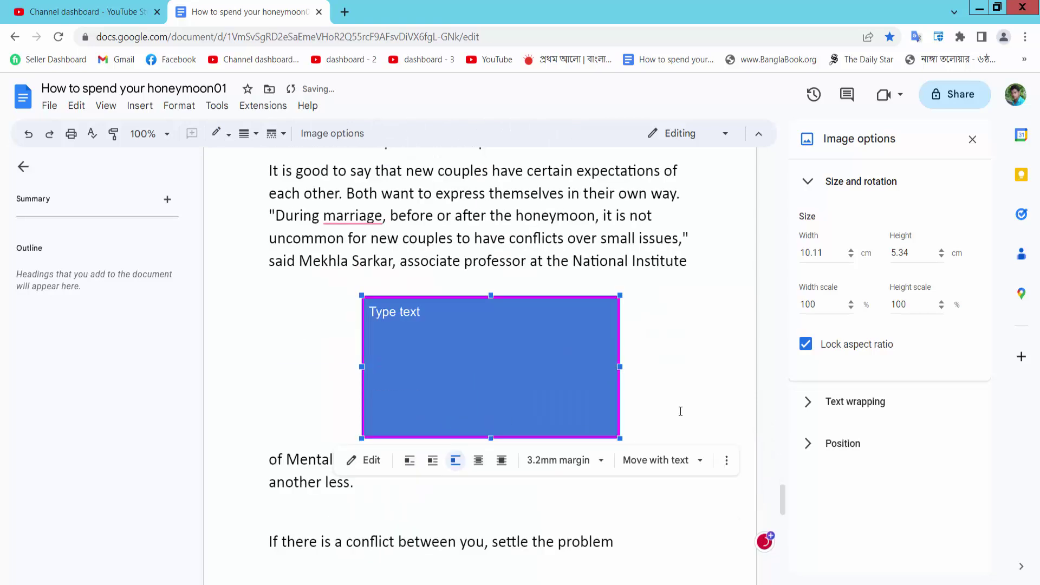